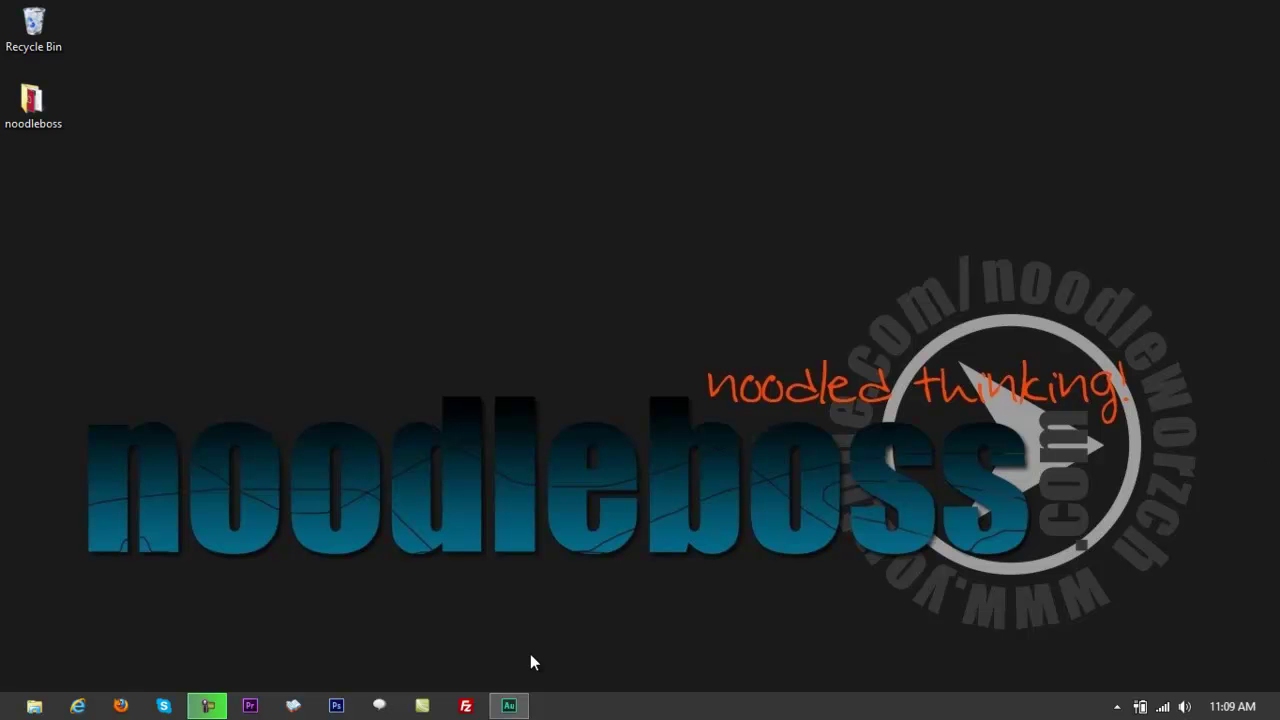
# Record a new 44100 Hz, 32-bit stereo file named 'hiss' with about 12 seconds of speech
pyautogui.click(511, 707)
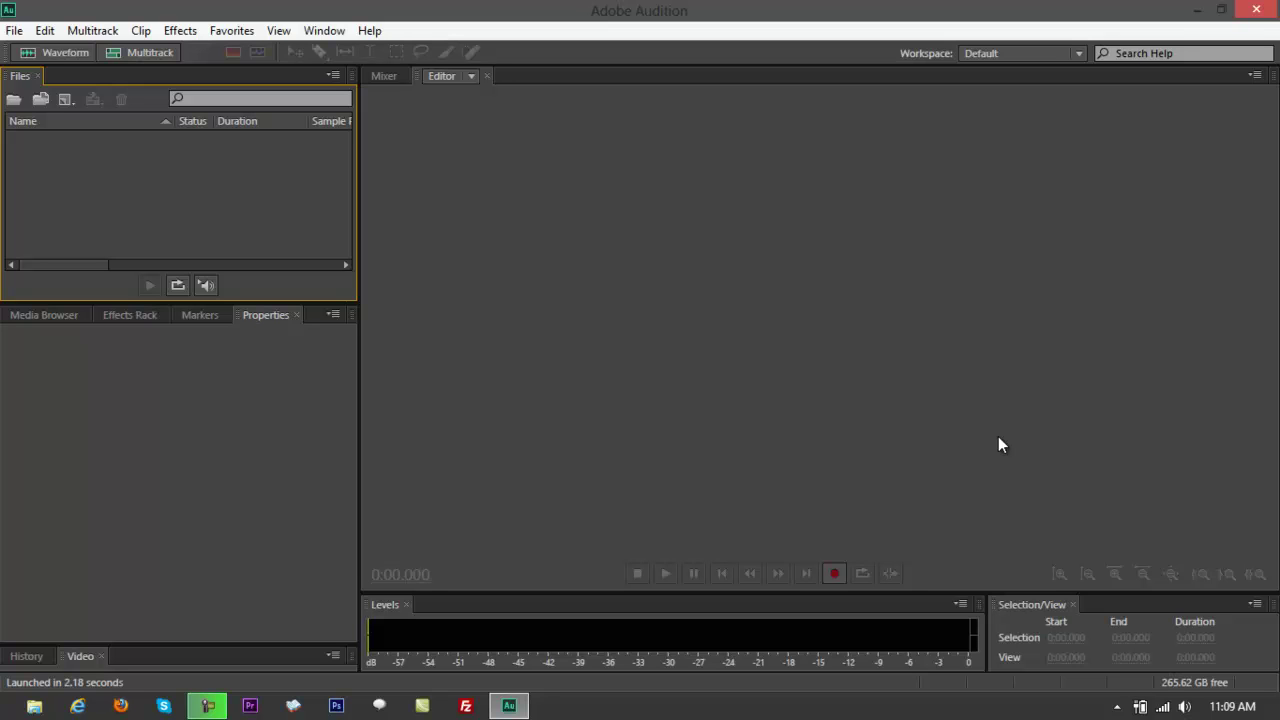
pyautogui.click(845, 567)
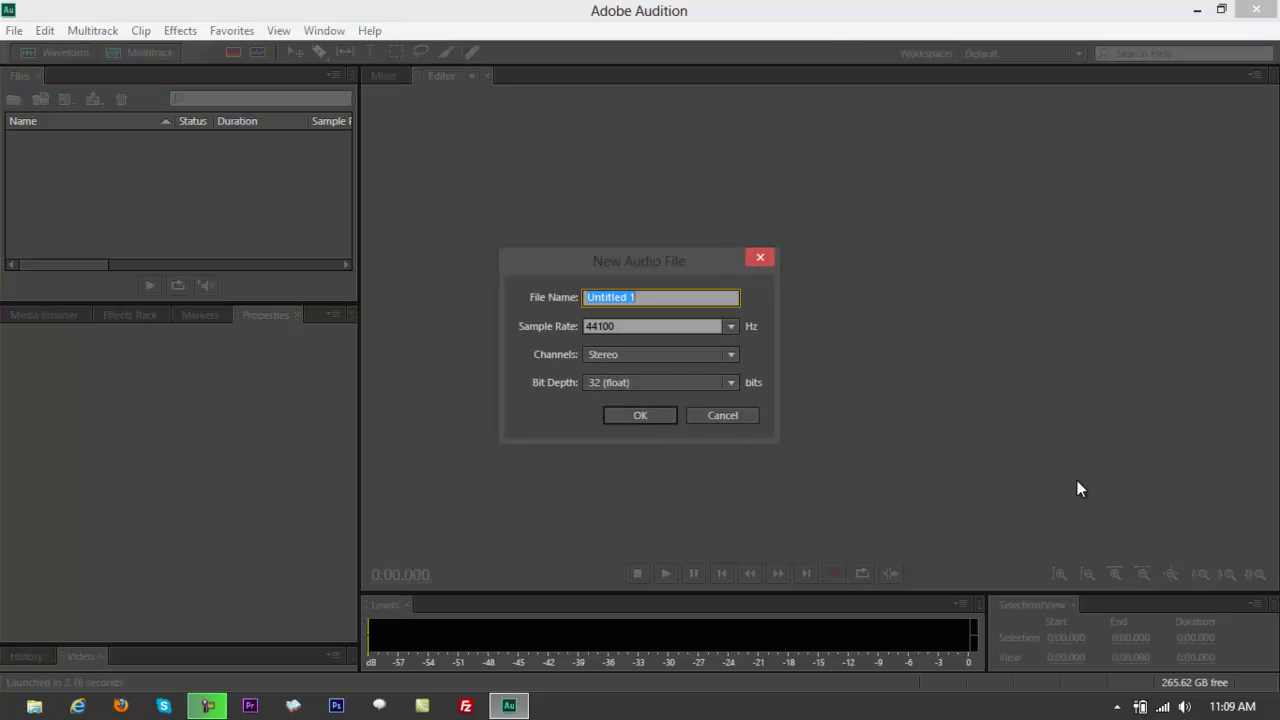
pyautogui.write('hiss')
pyautogui.click(610, 423)
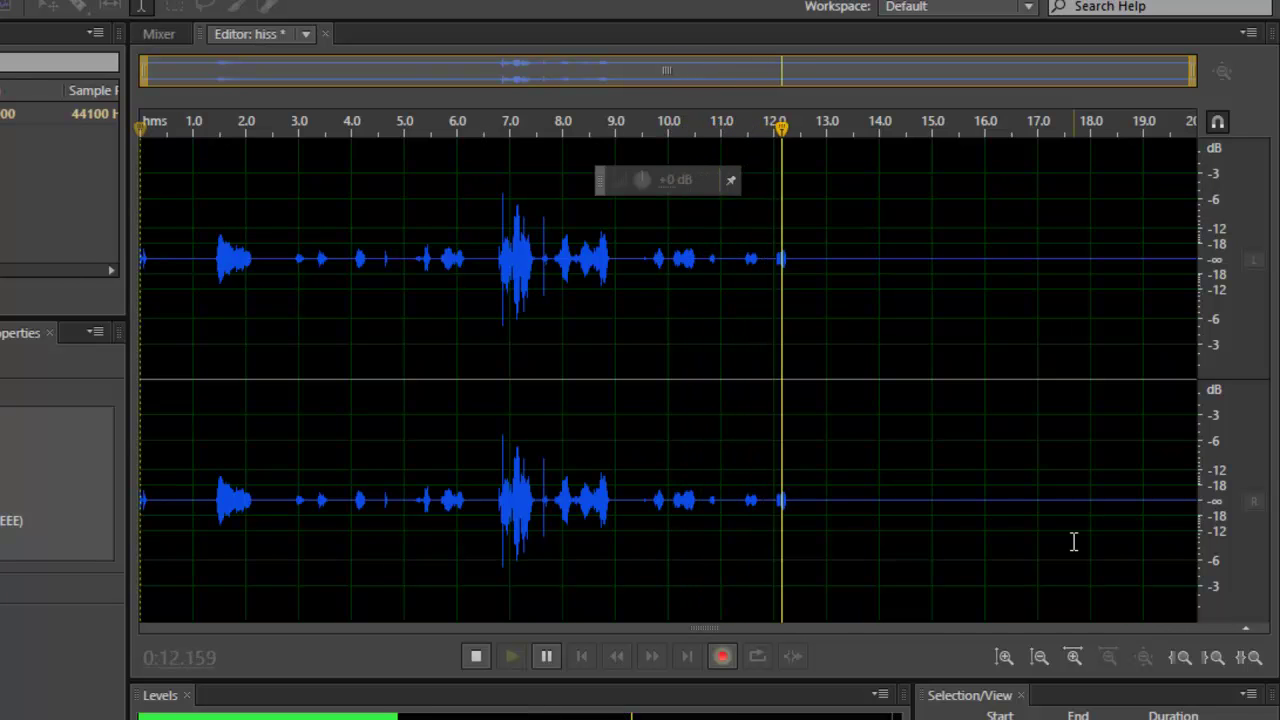
# Stop the recording at about 12.7 seconds, play it back, and set the playhead near 6.2 seconds
pyautogui.press('space')
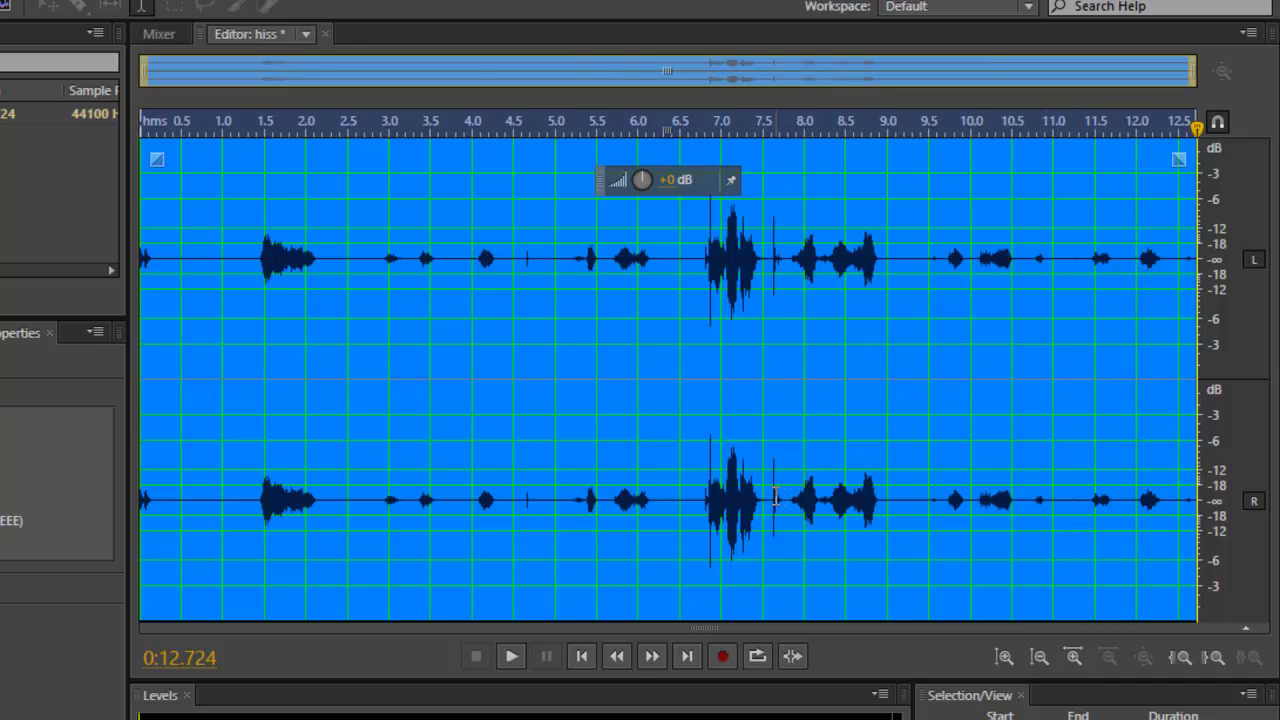
pyautogui.press('space')
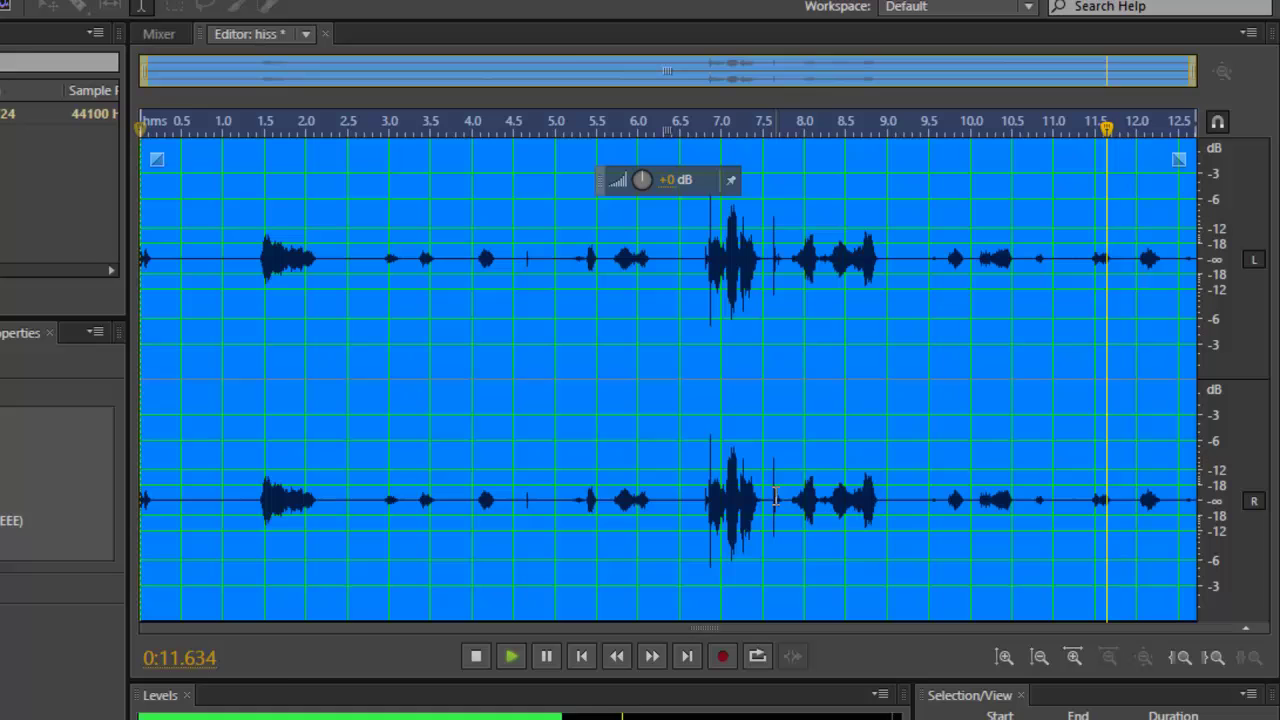
pyautogui.click(486, 343)
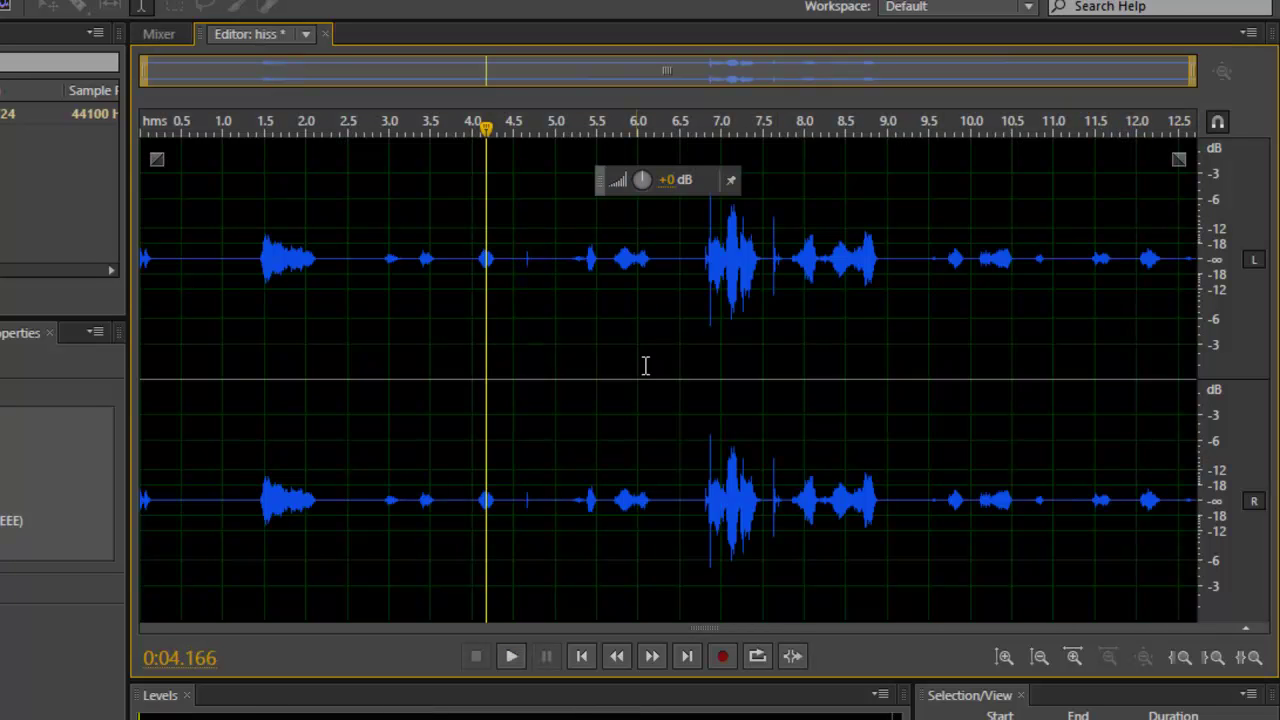
pyautogui.click(656, 362)
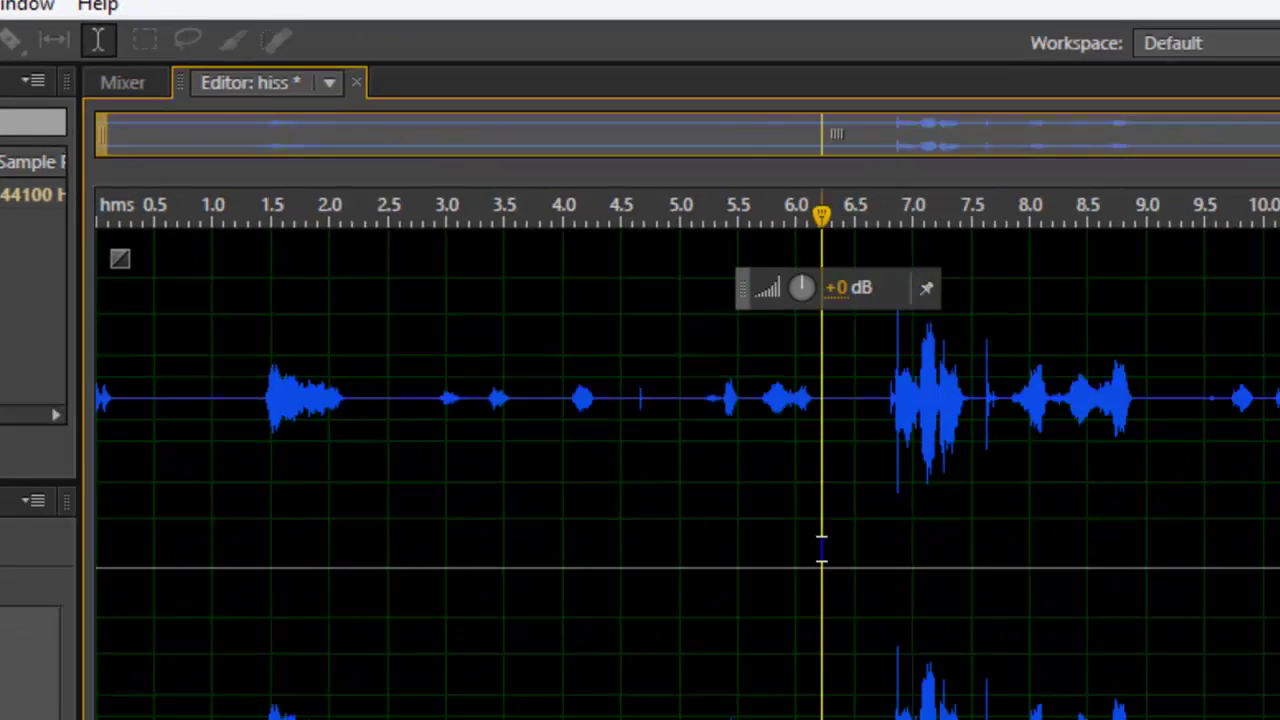
# Select the entire recording and open the Hiss Reduction (process) effect dialog
pyautogui.hotkey('ctrl', 'a')
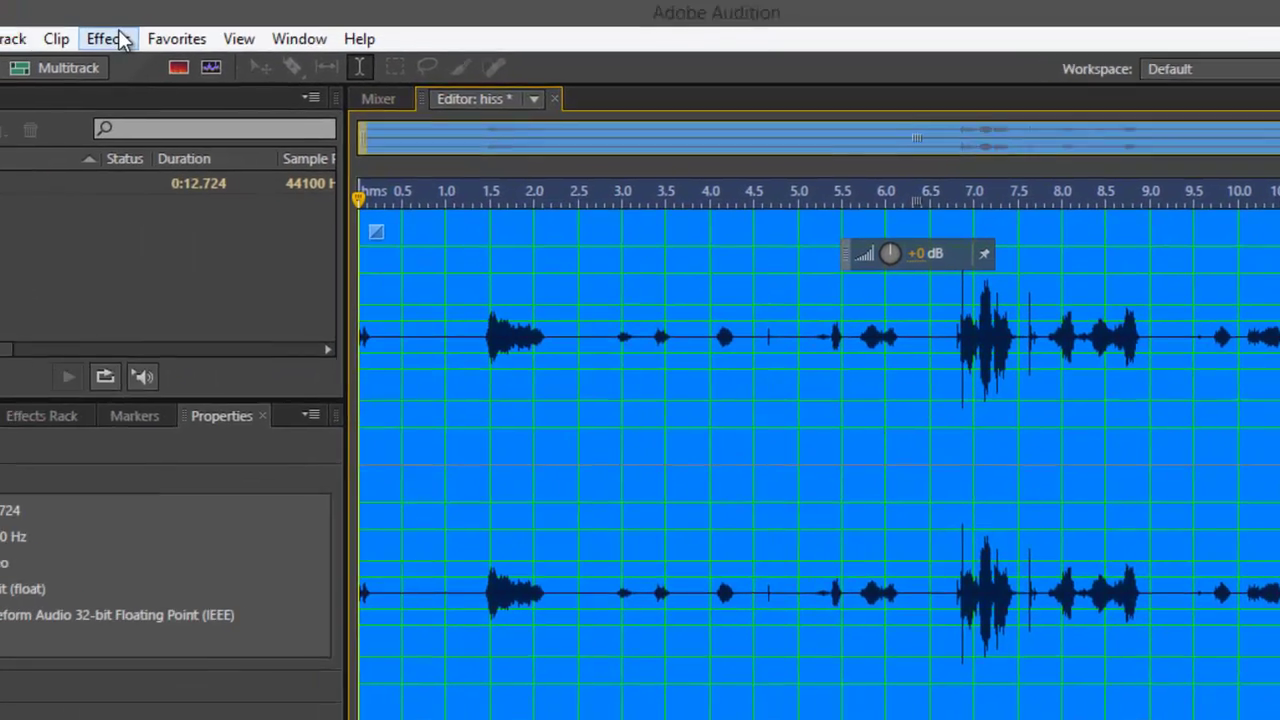
pyautogui.click(112, 38)
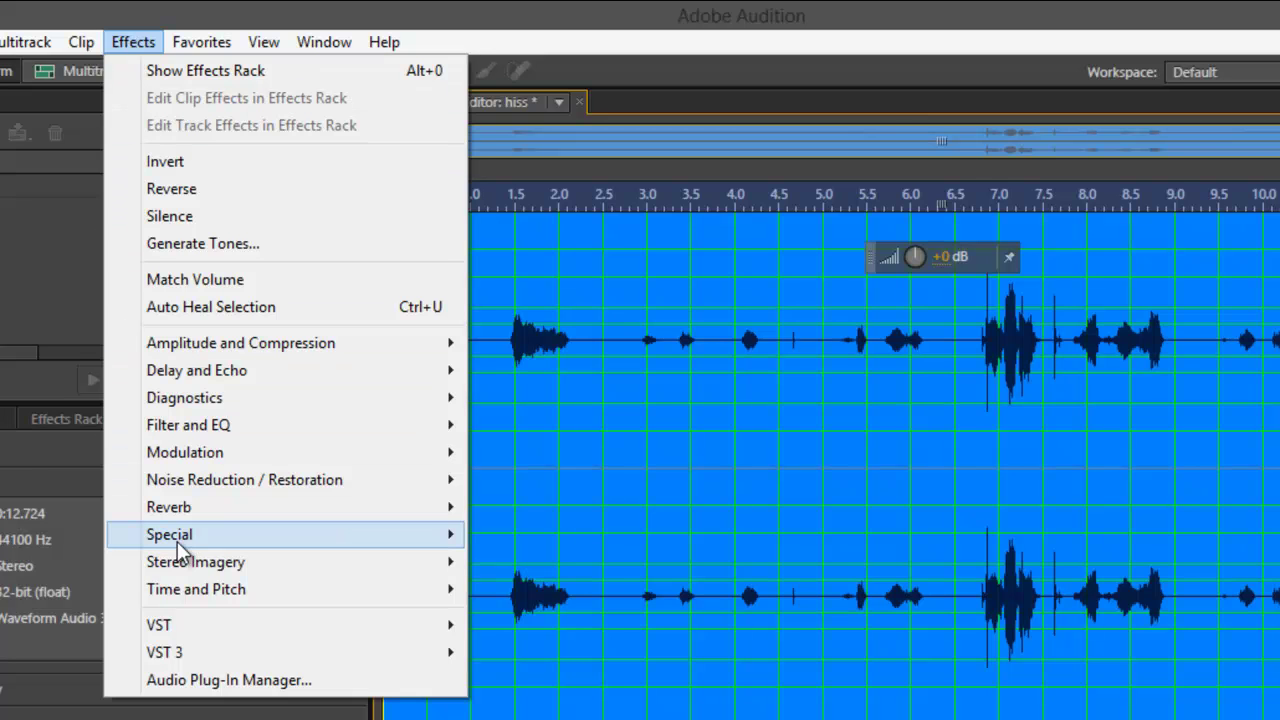
pyautogui.moveTo(180, 487)
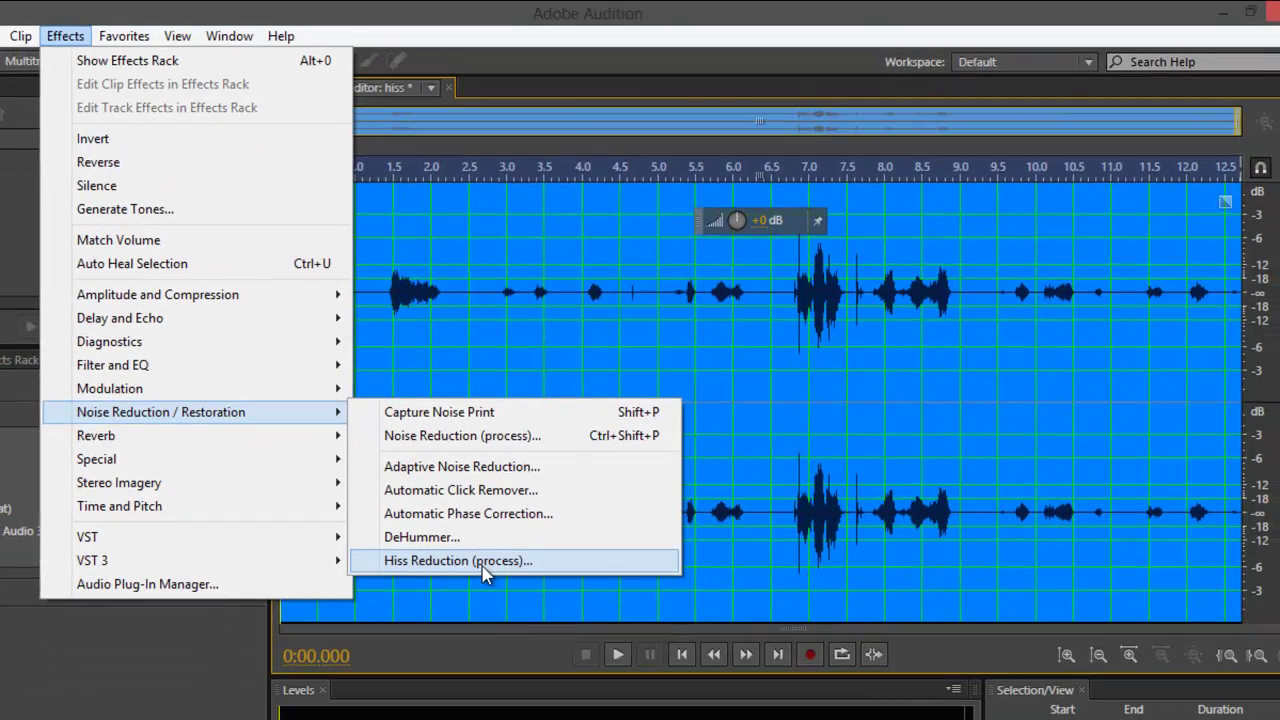
pyautogui.click(458, 561)
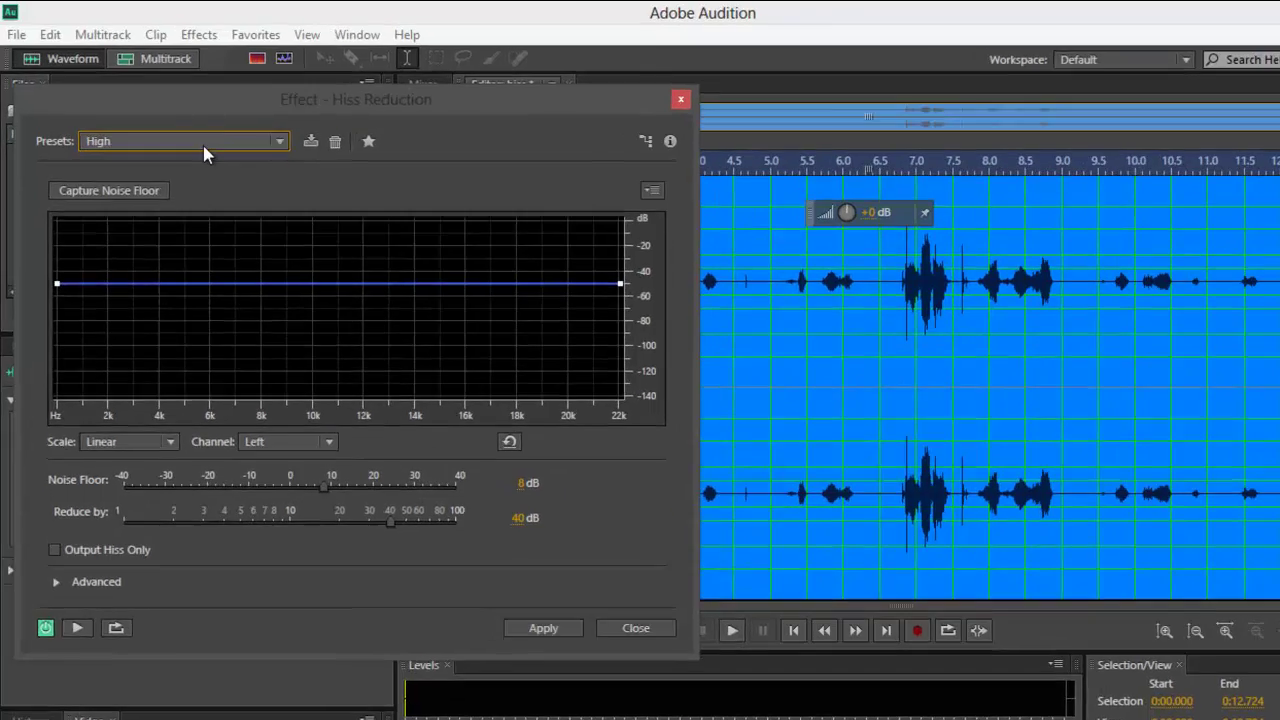
# Switch the Hiss Reduction preset to High, giving 40 dB reduction and an 8 dB noise floor
pyautogui.click(185, 125)
pyautogui.click(100, 148)
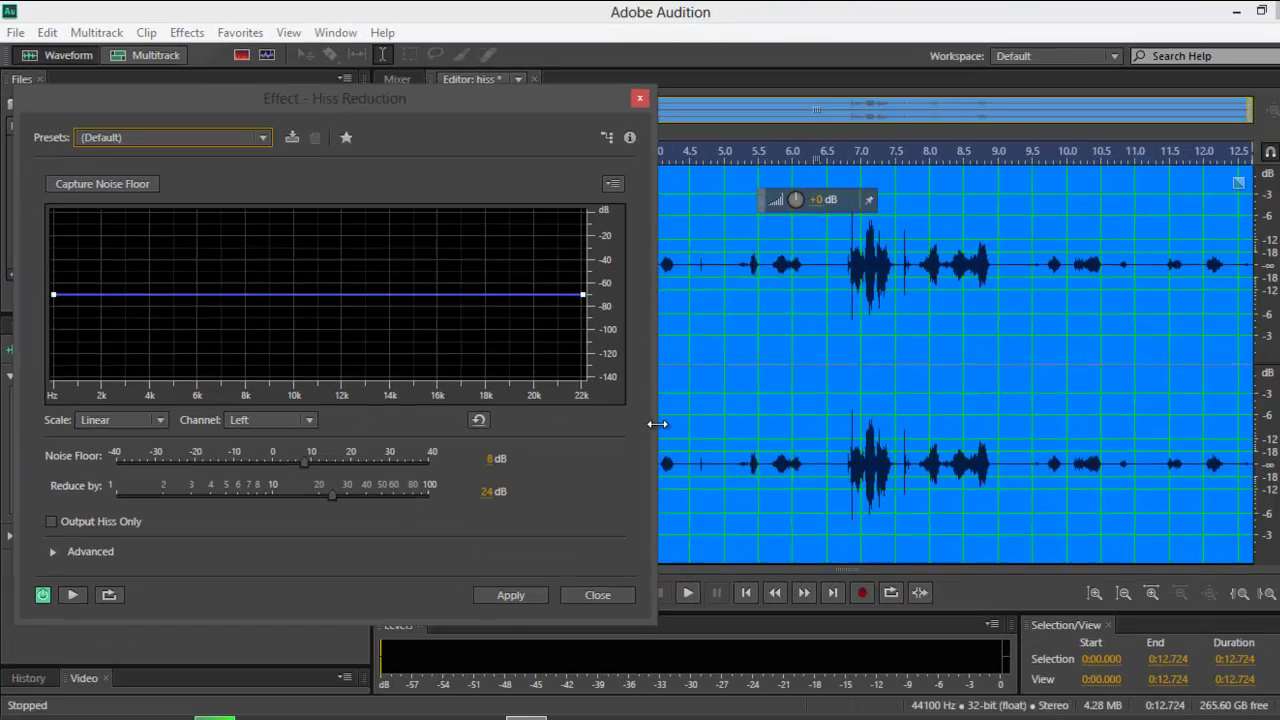
pyautogui.moveTo(654, 423); pyautogui.dragTo(619, 421)
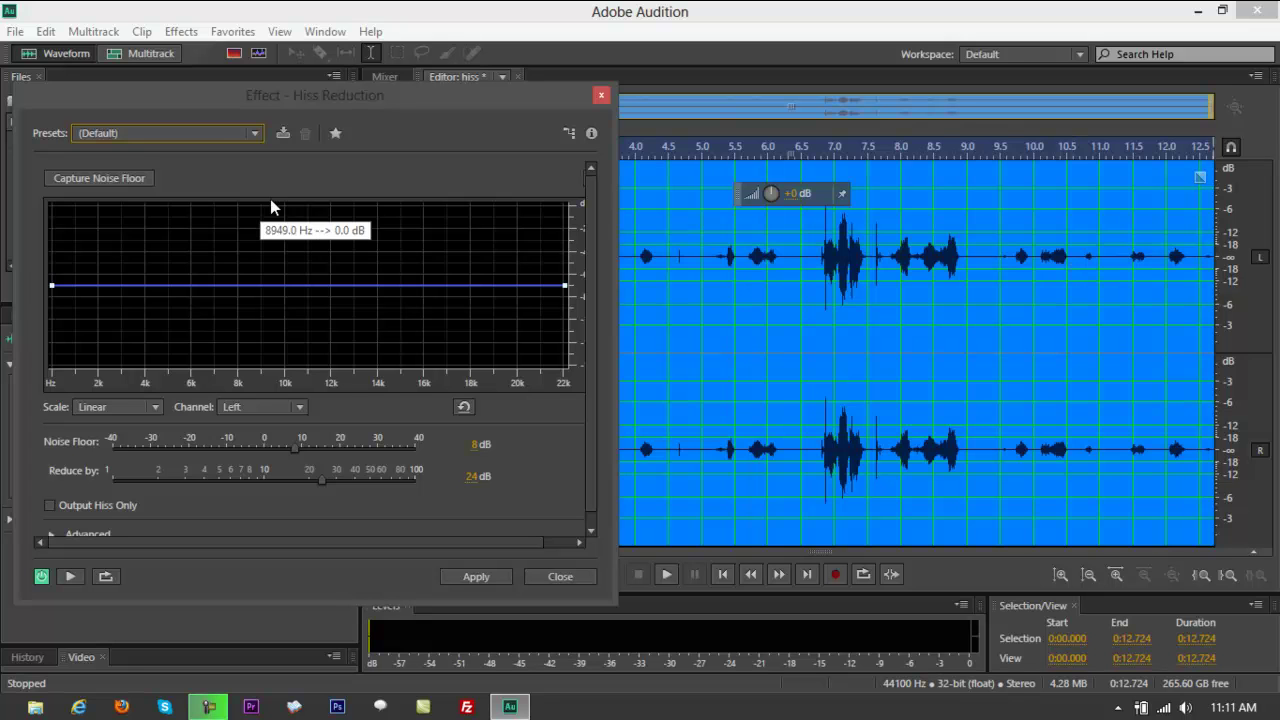
pyautogui.click(131, 139)
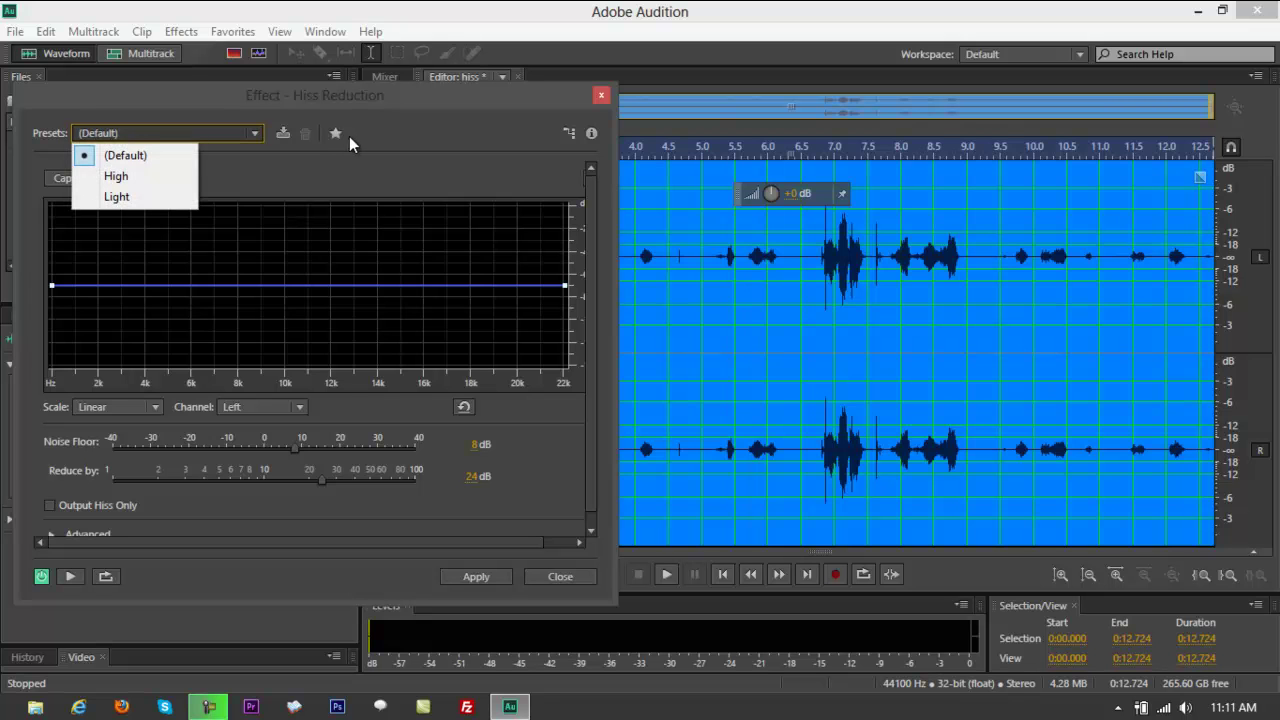
pyautogui.click(382, 136)
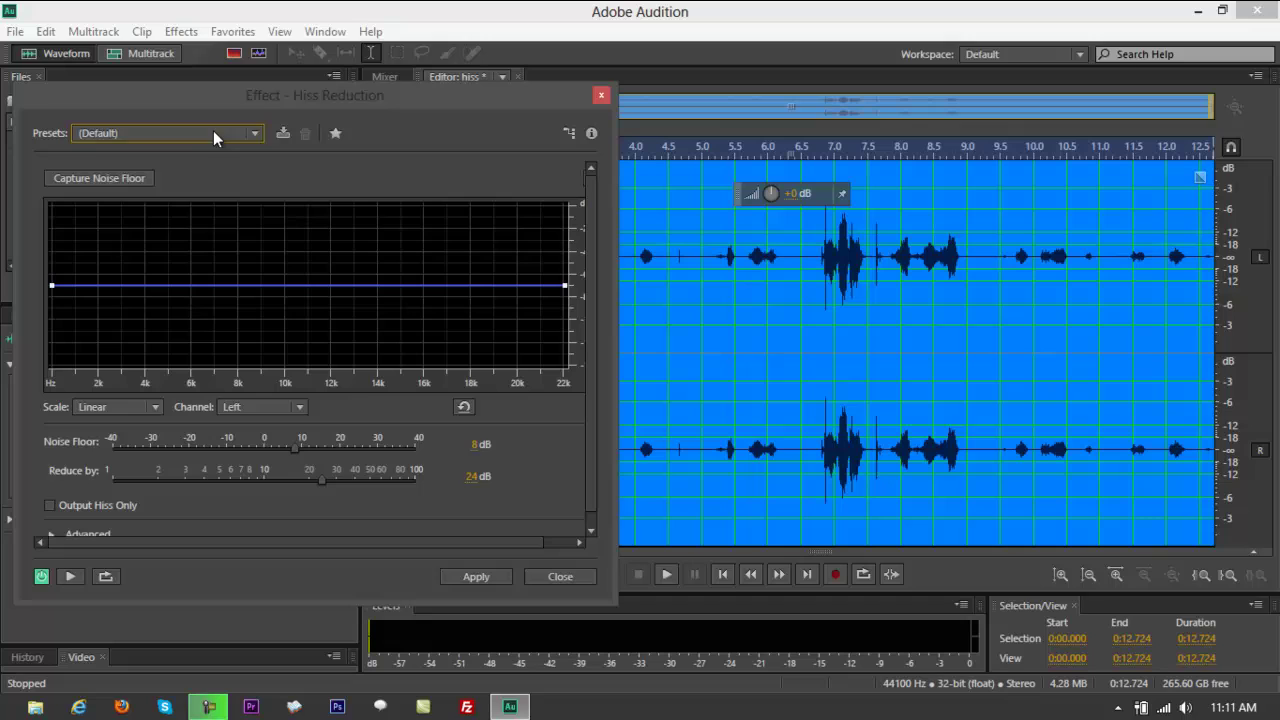
pyautogui.click(94, 132)
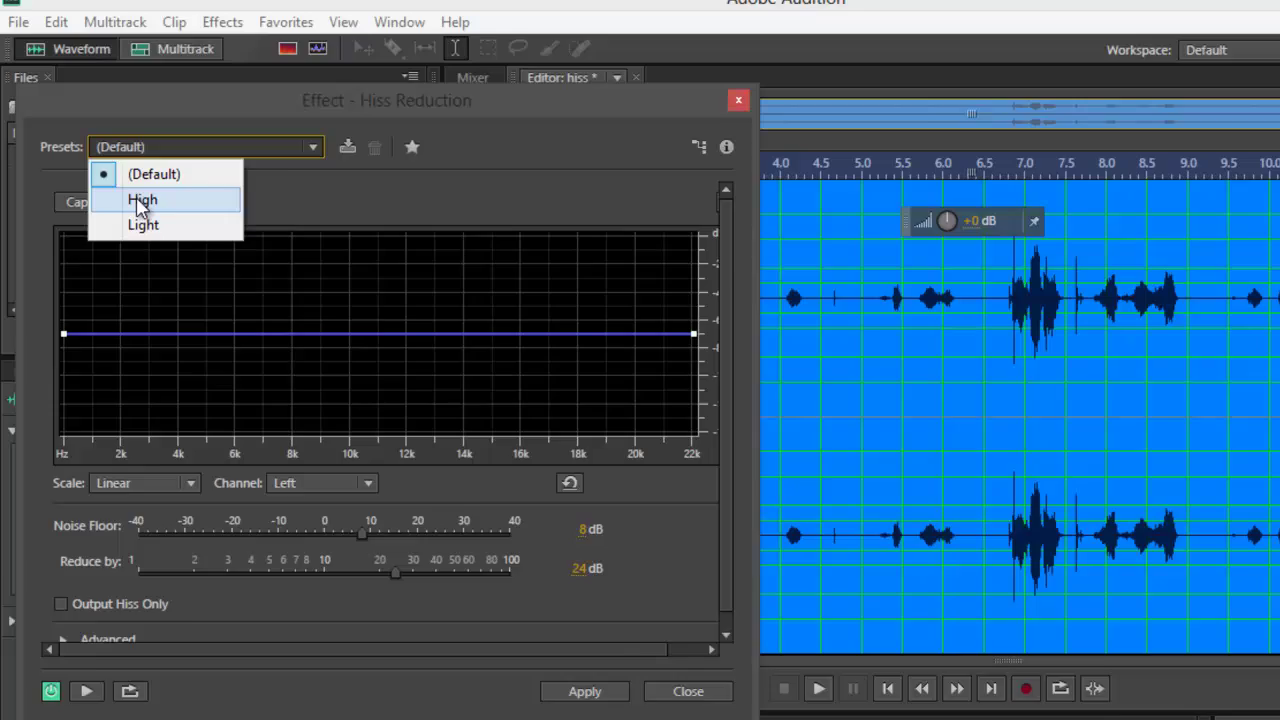
pyautogui.click(350, 394)
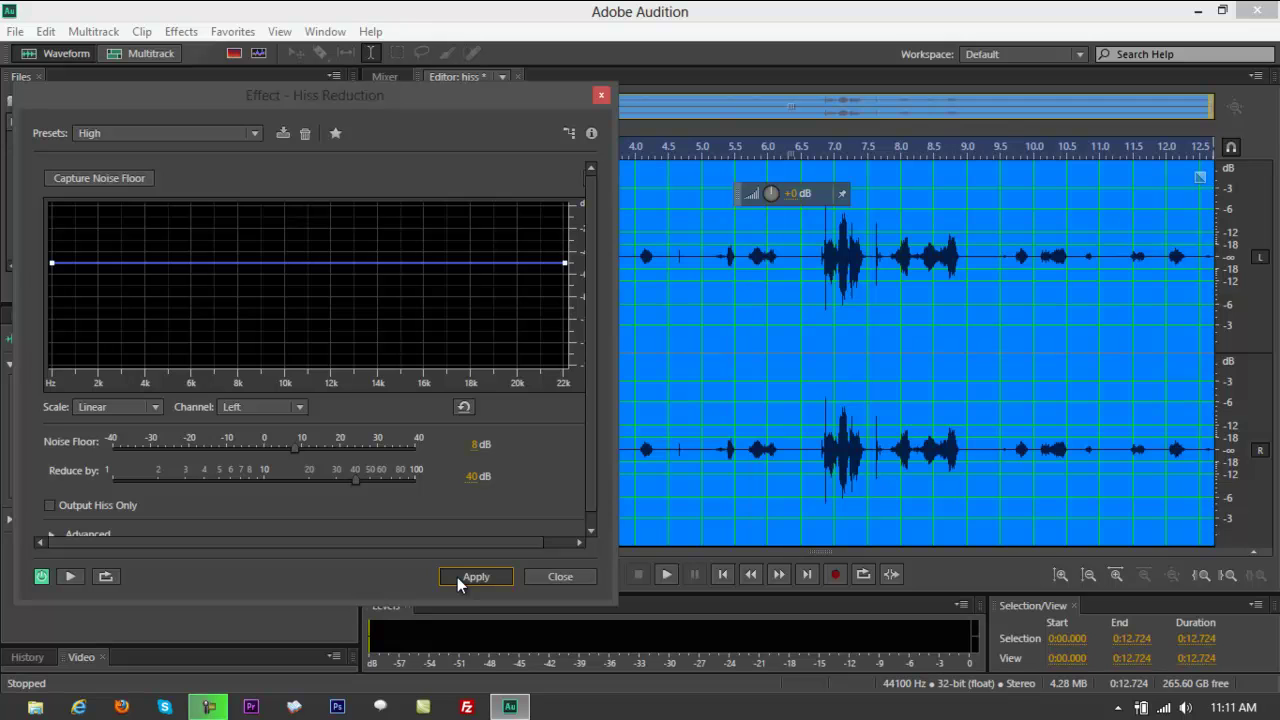
# Apply the hiss reduction, then undo both it and the recording
pyautogui.click(470, 577)
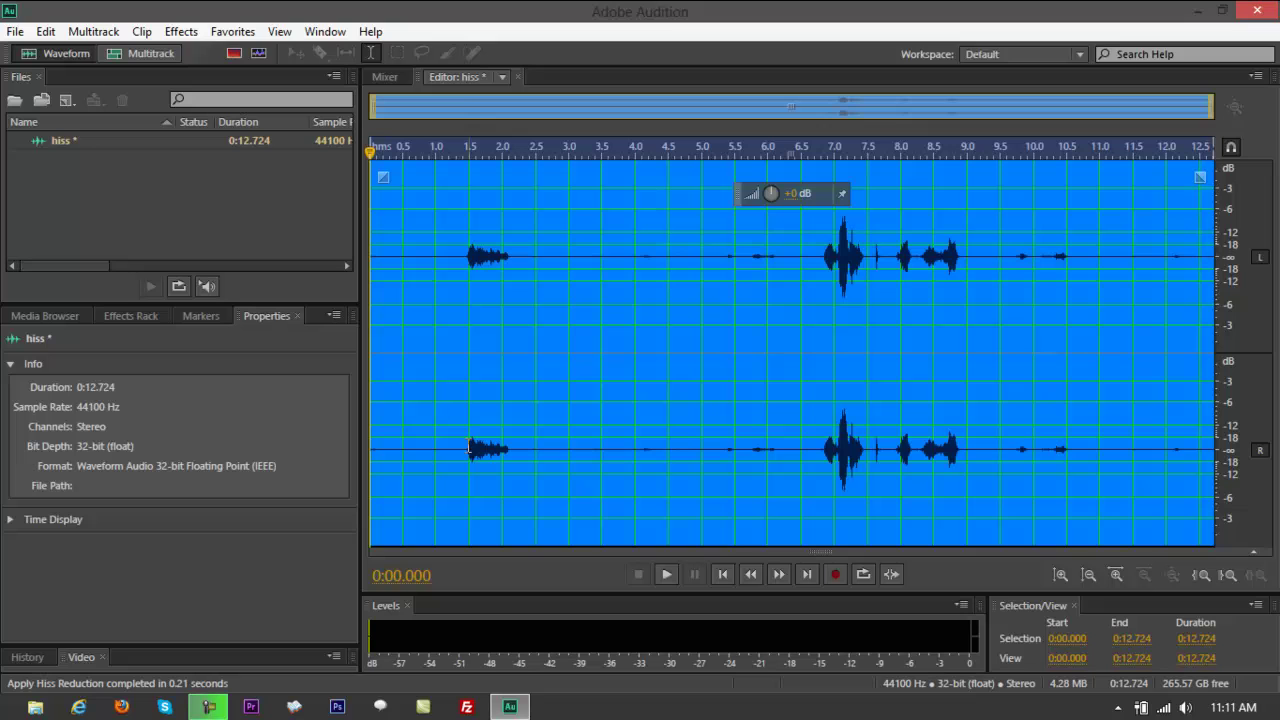
pyautogui.hotkey('ctrl', 'z')
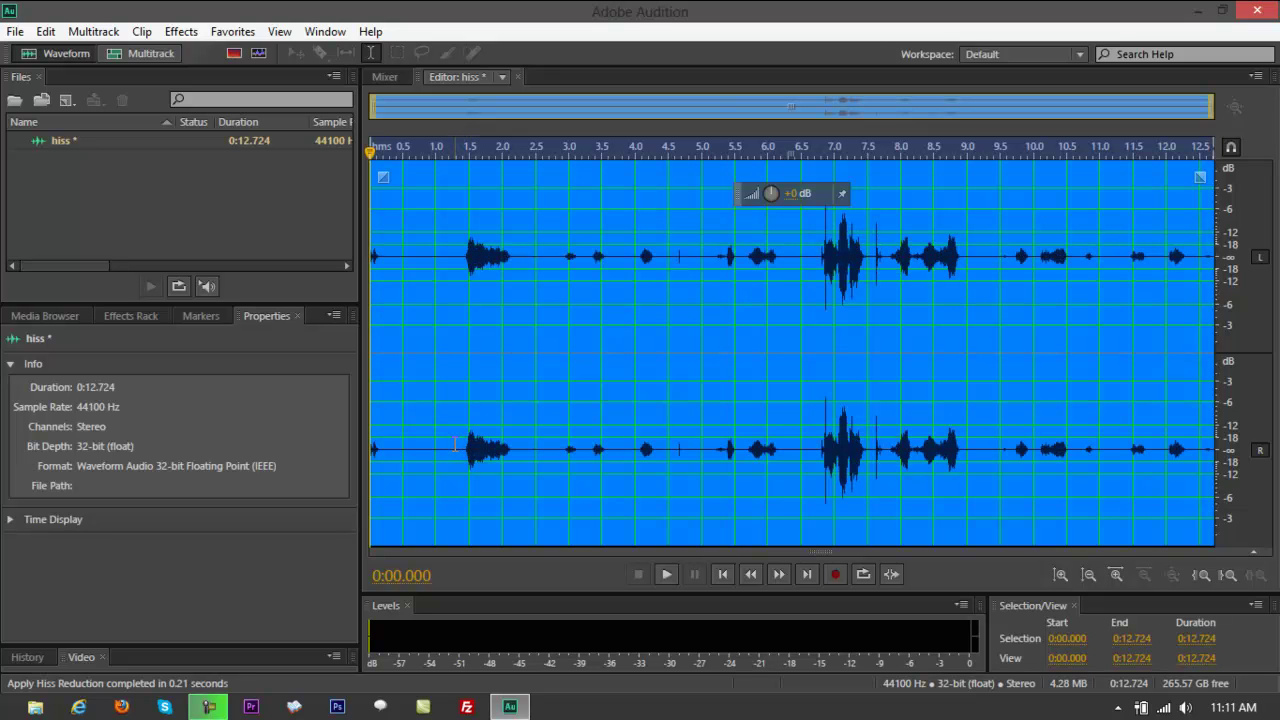
pyautogui.press('Delete')
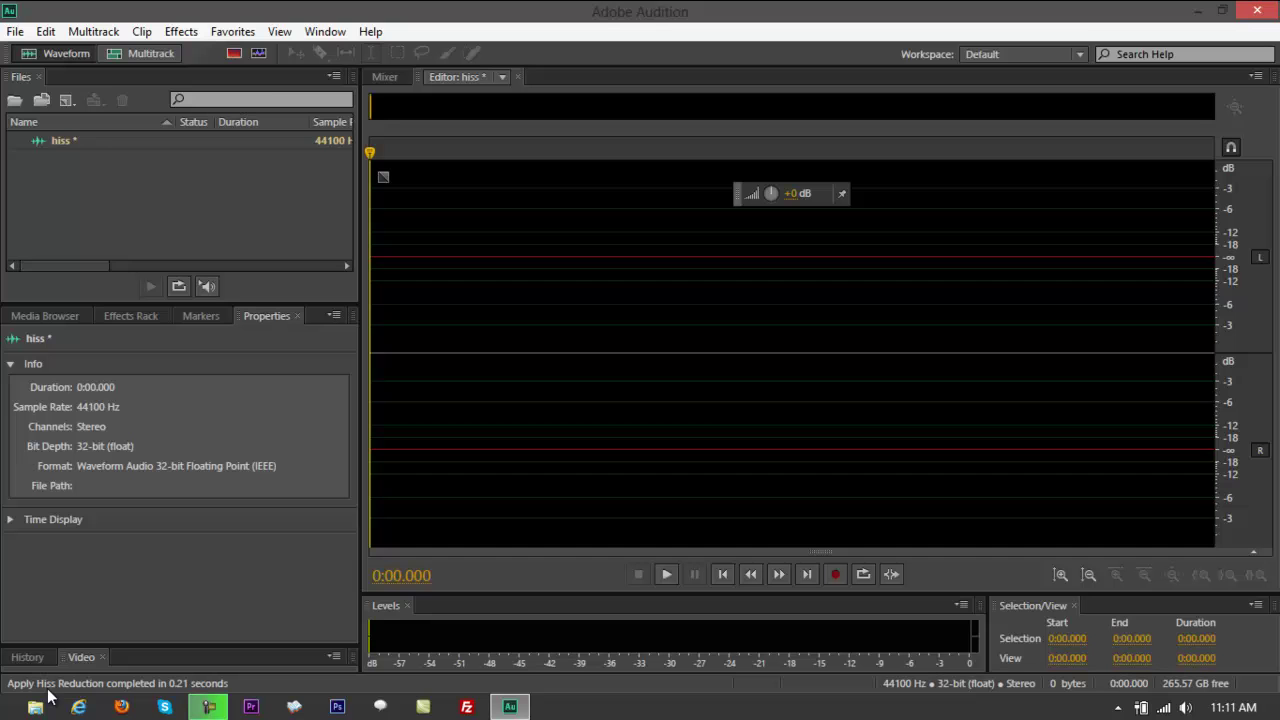
# Redo Record from the Edit menu to restore the 12.724-second hiss waveform
pyautogui.click(15, 31)
pyautogui.moveTo(62, 36)
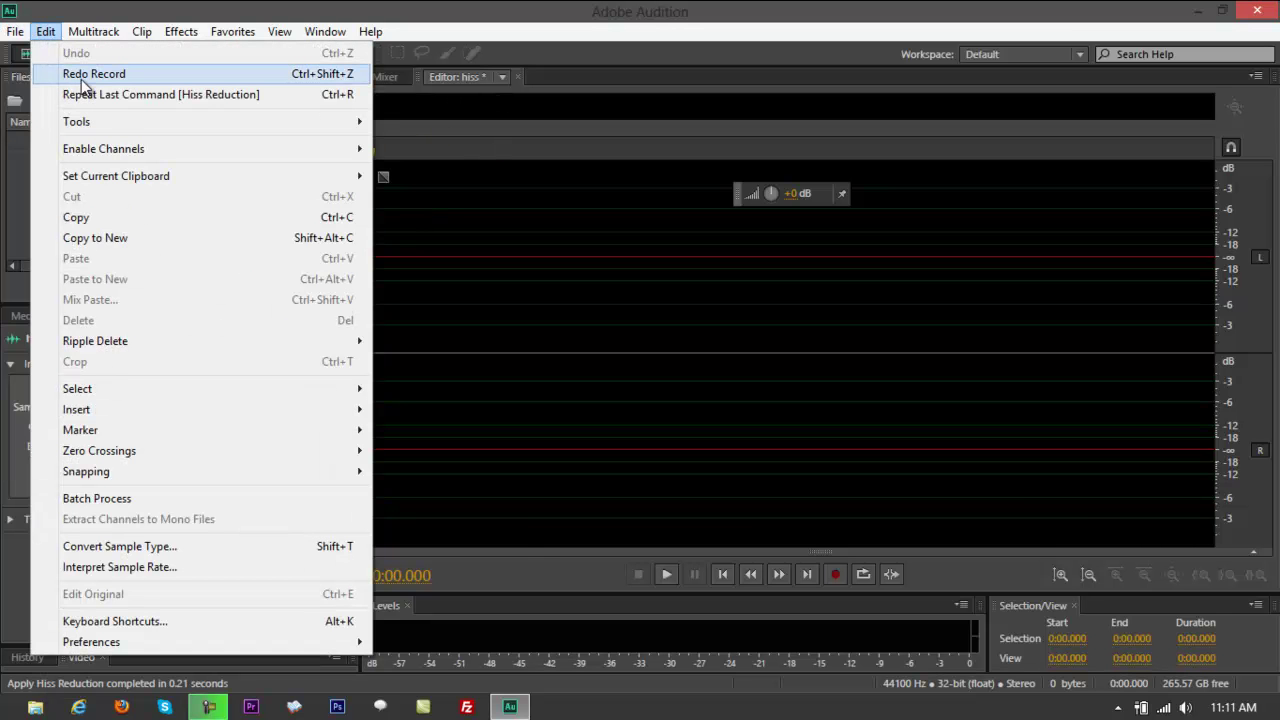
pyautogui.click(84, 80)
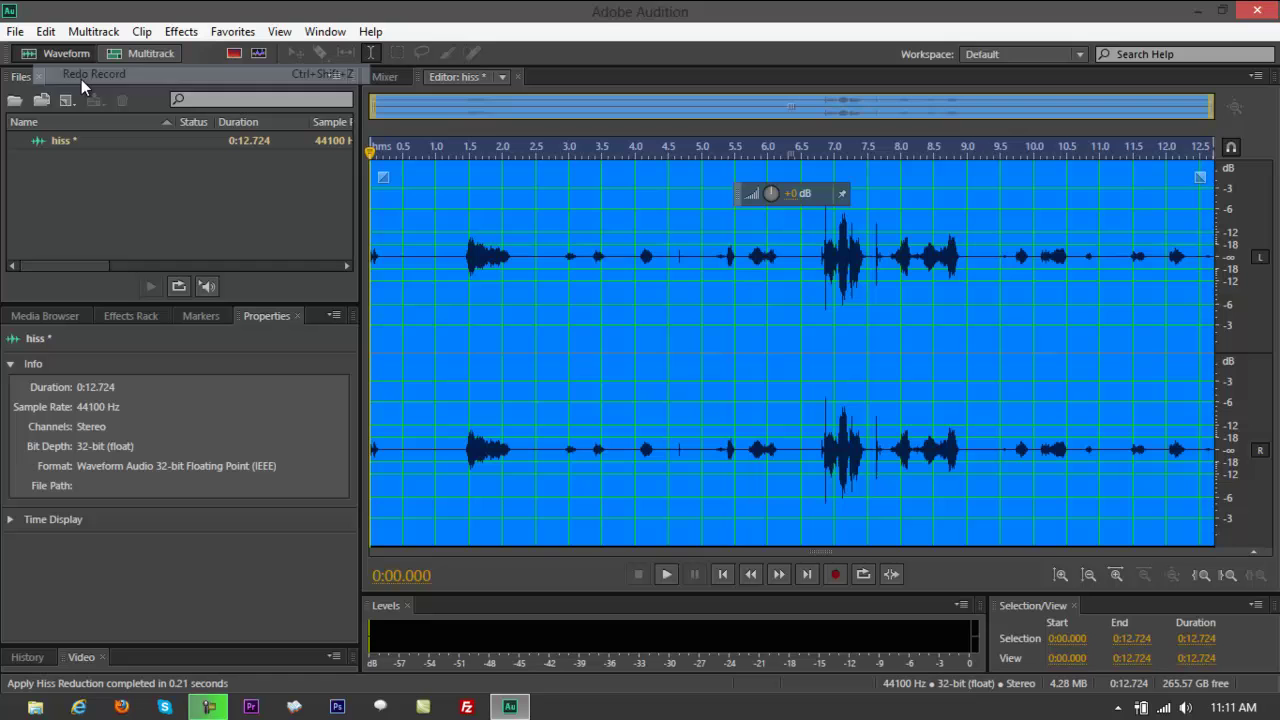
pyautogui.click(446, 240)
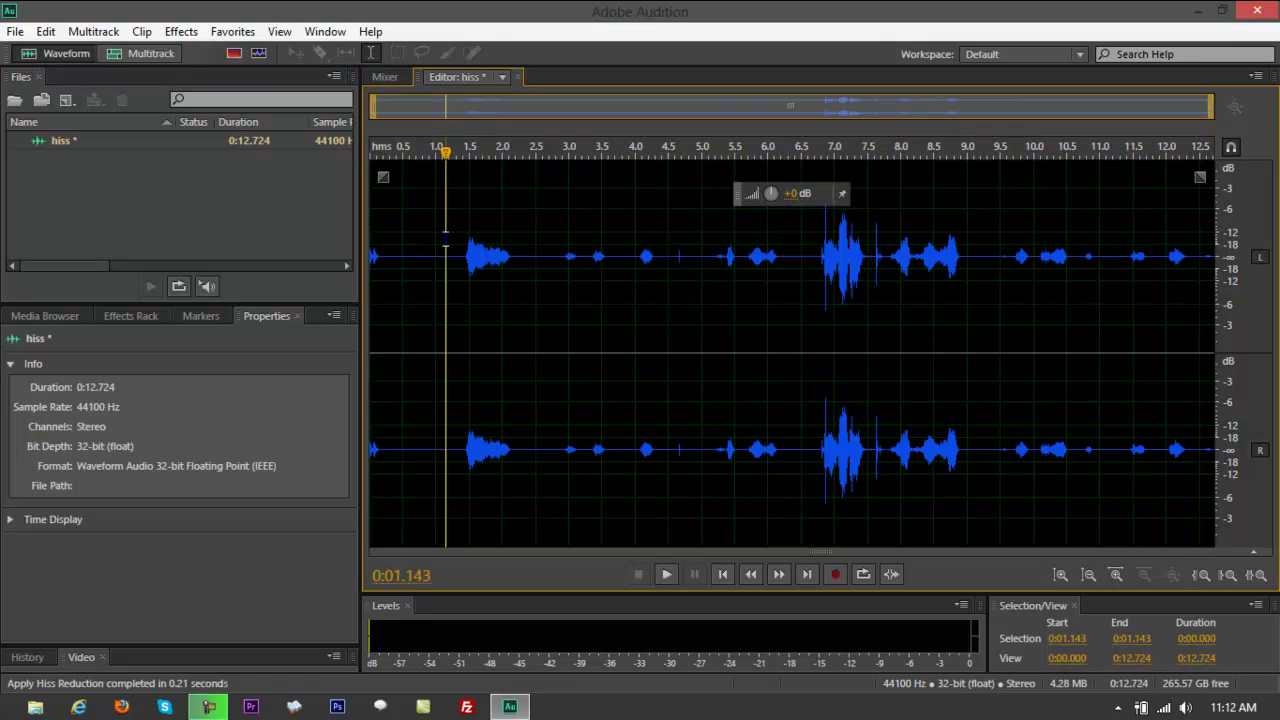
# Select the whole clip and apply Hiss Reduction with the High preset
pyautogui.hotkey('ctrl', 'a')
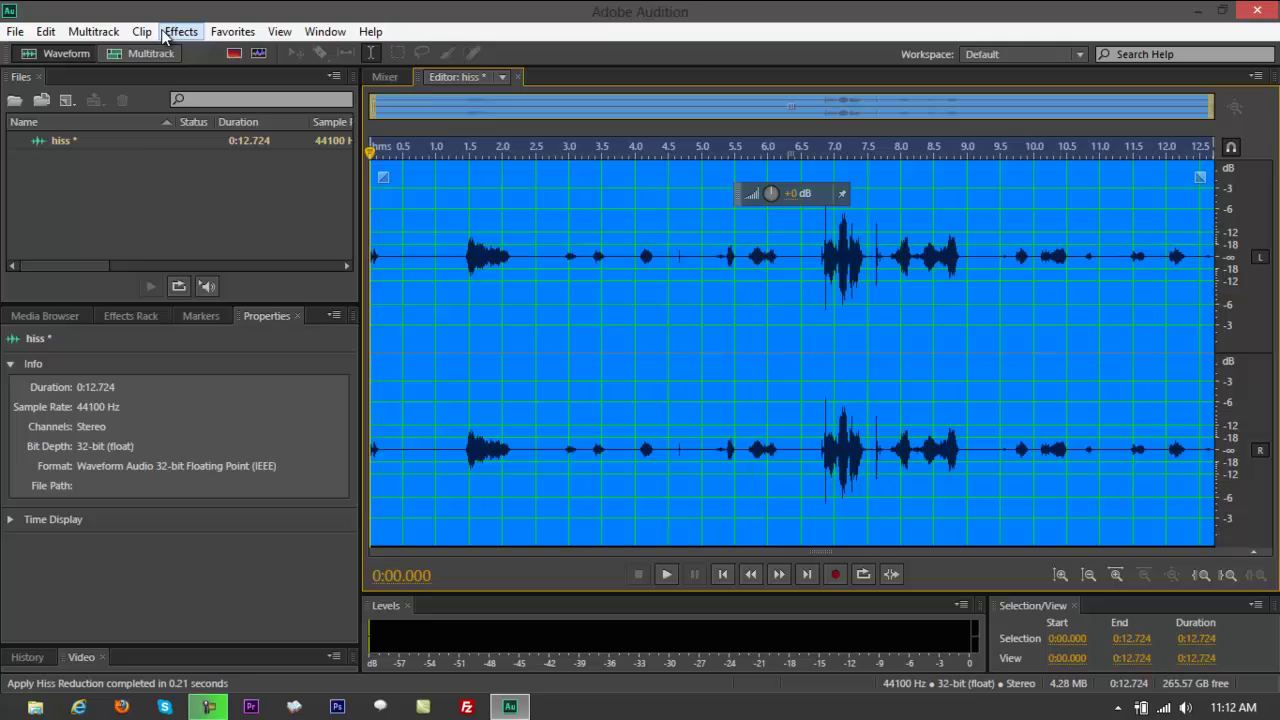
pyautogui.click(181, 31)
pyautogui.moveTo(228, 364)
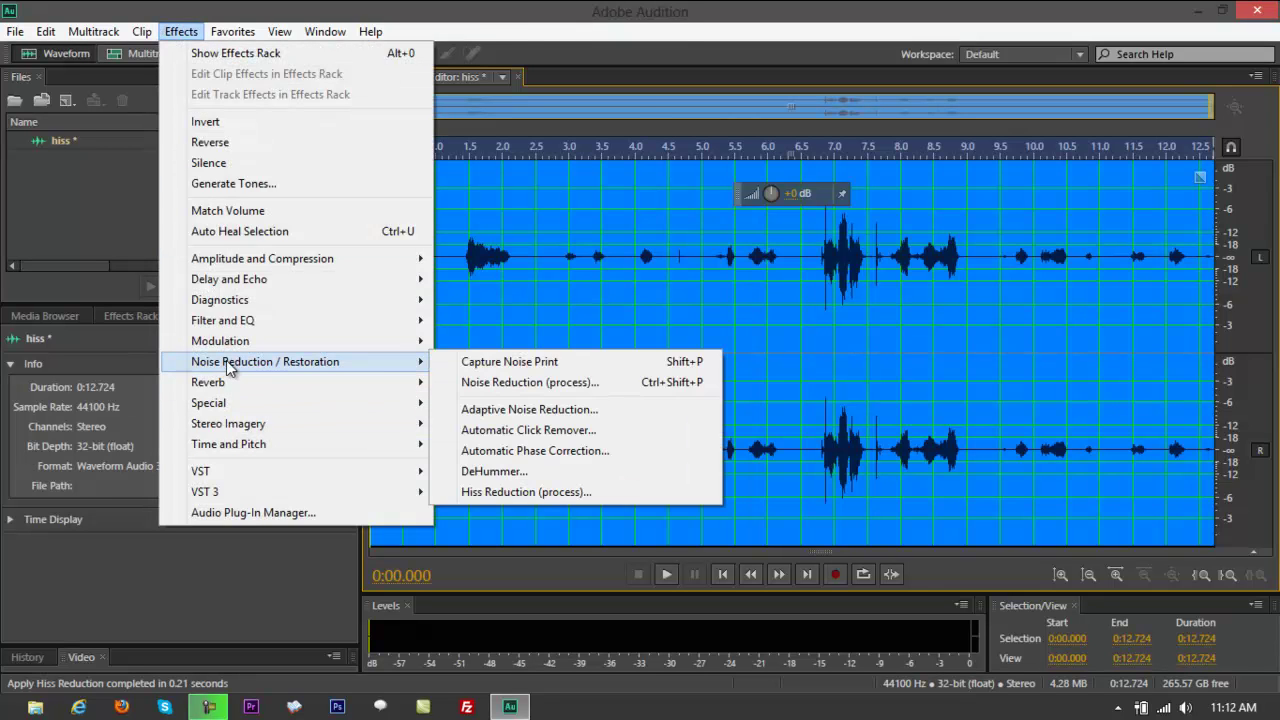
pyautogui.click(531, 497)
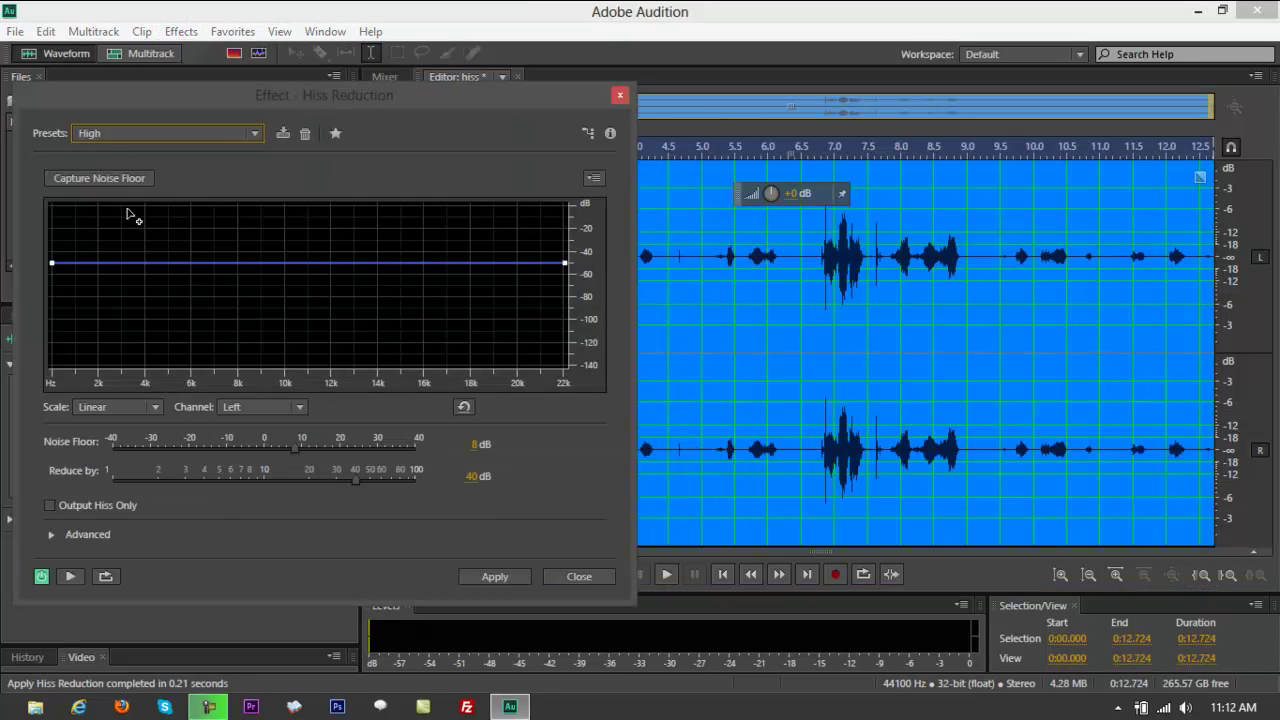
pyautogui.click(496, 577)
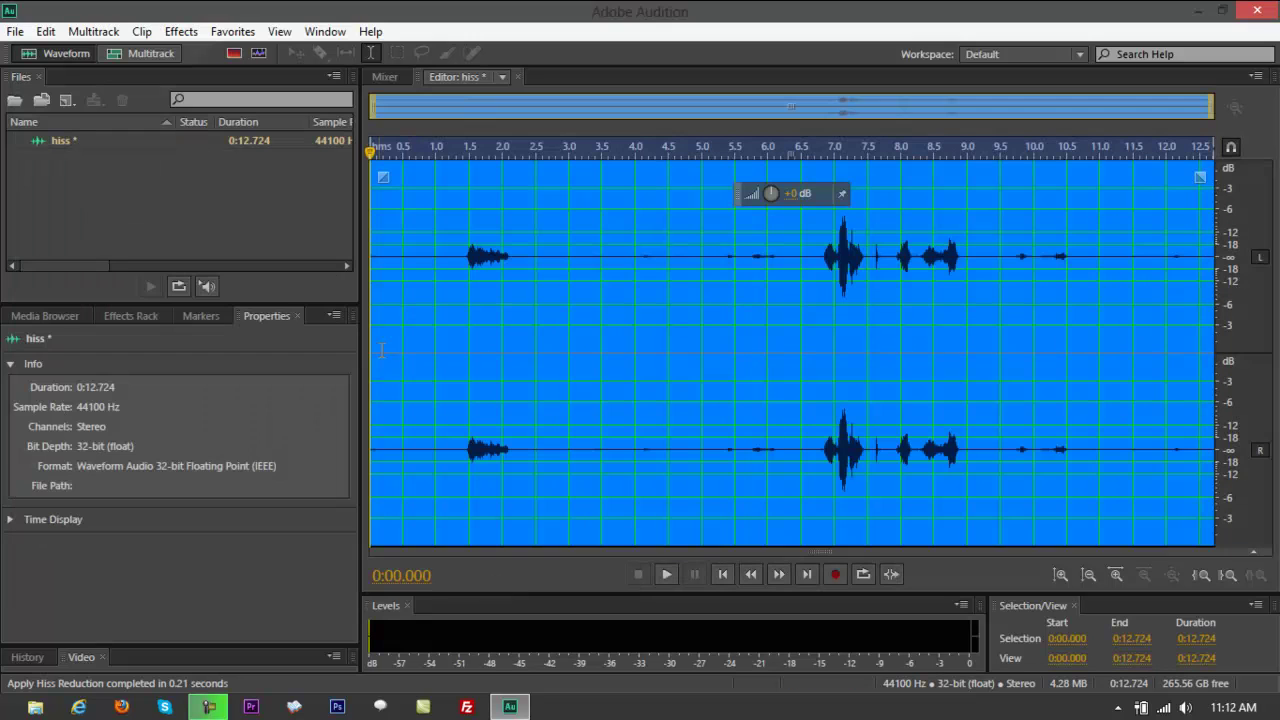
pyautogui.press('space')
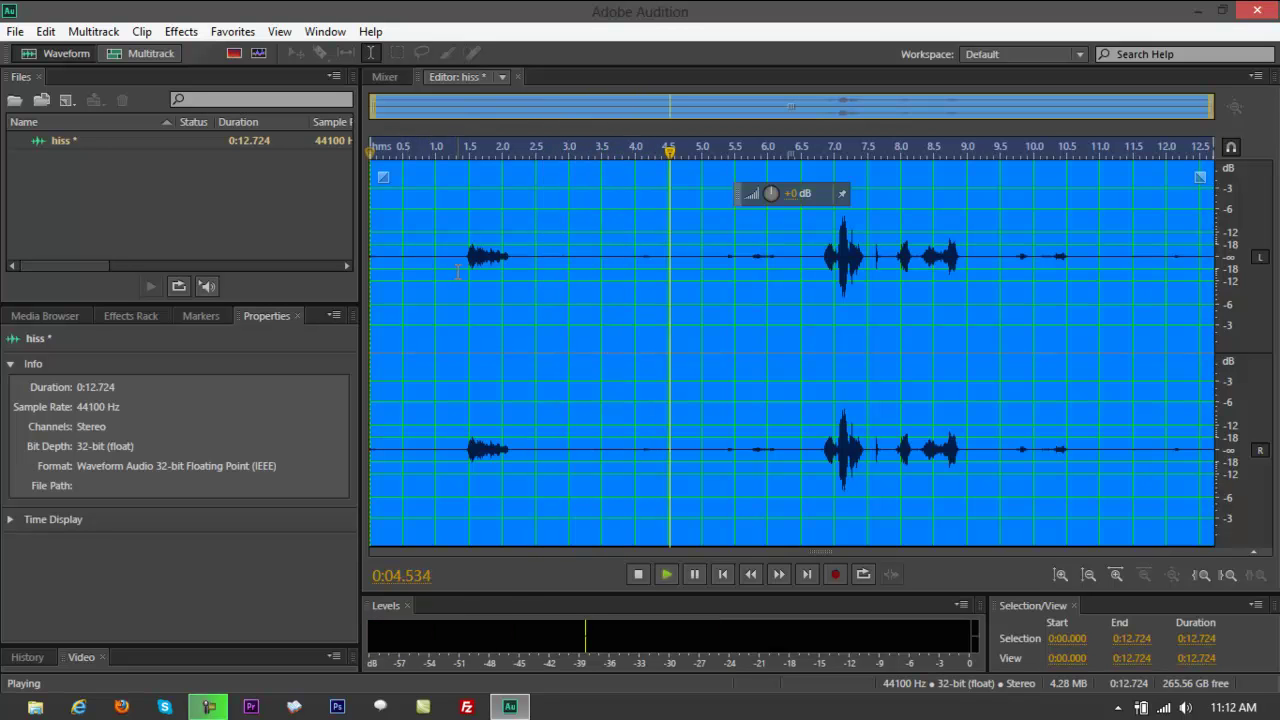
pyautogui.press('space')
pyautogui.click(648, 212)
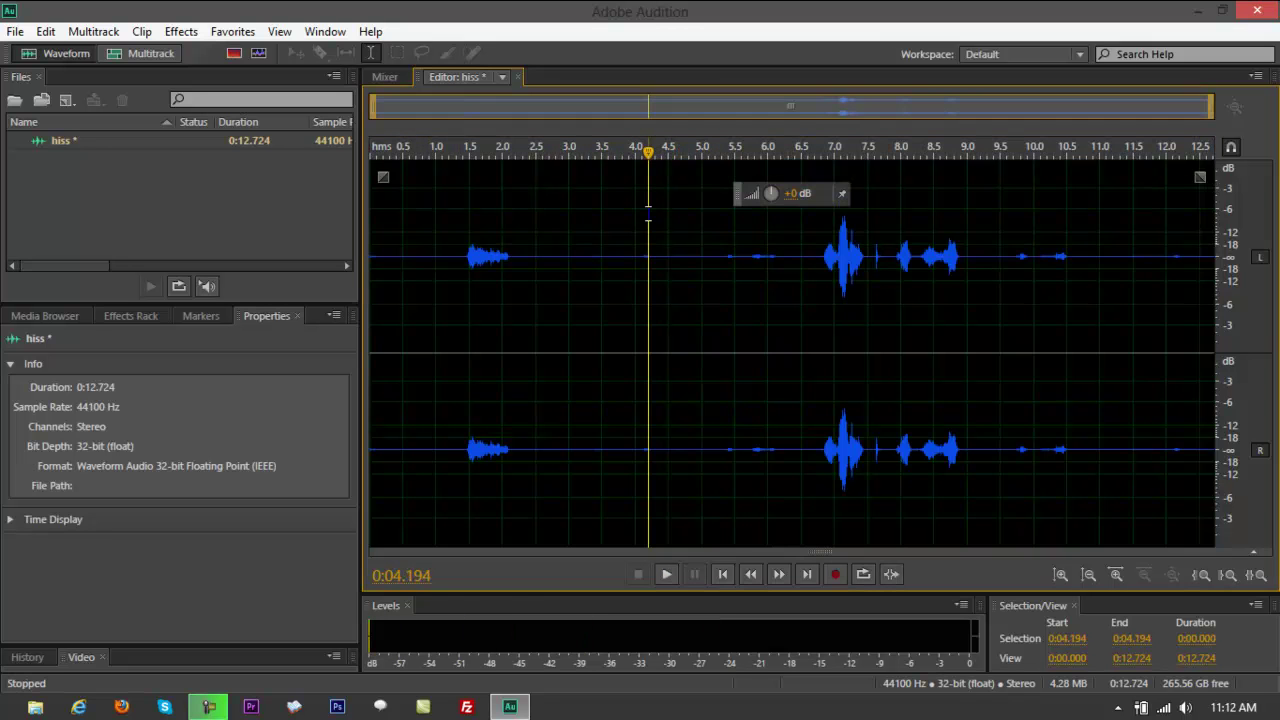